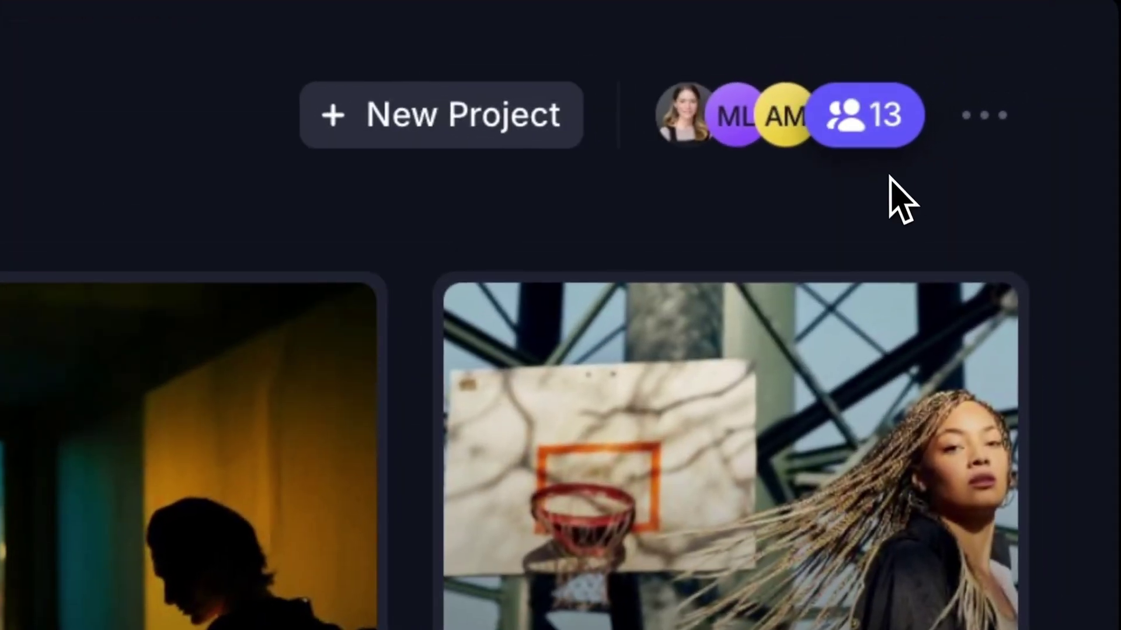
# Invite a new member to New York Productions by entering their e-mail address, with Full Access
pyautogui.click(1054, 34)
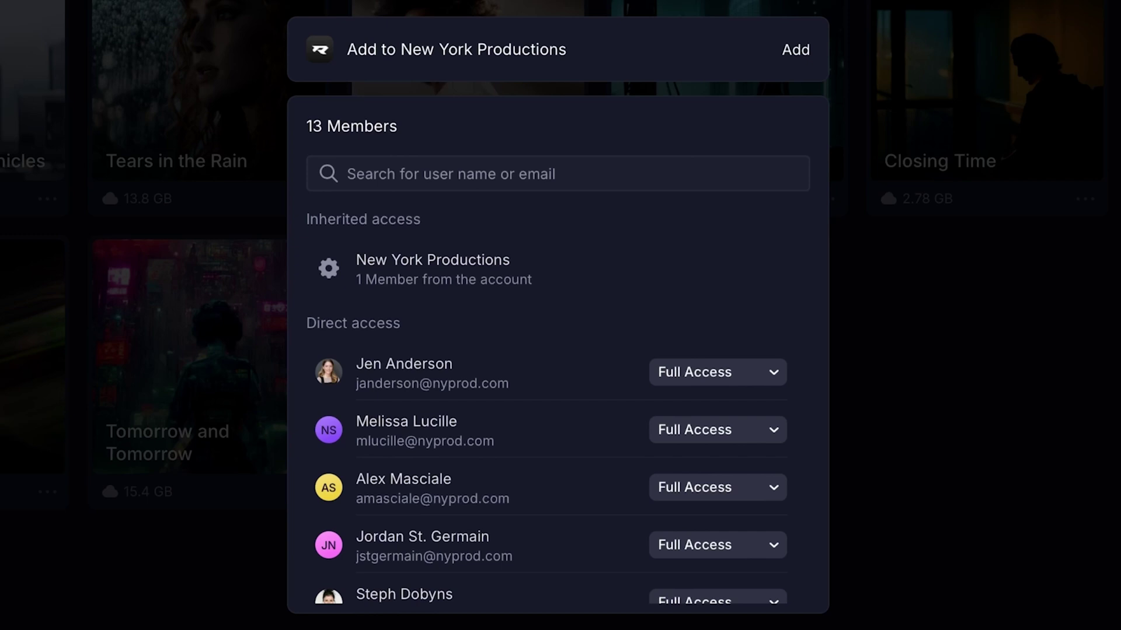
pyautogui.click(732, 60)
pyautogui.click(523, 99)
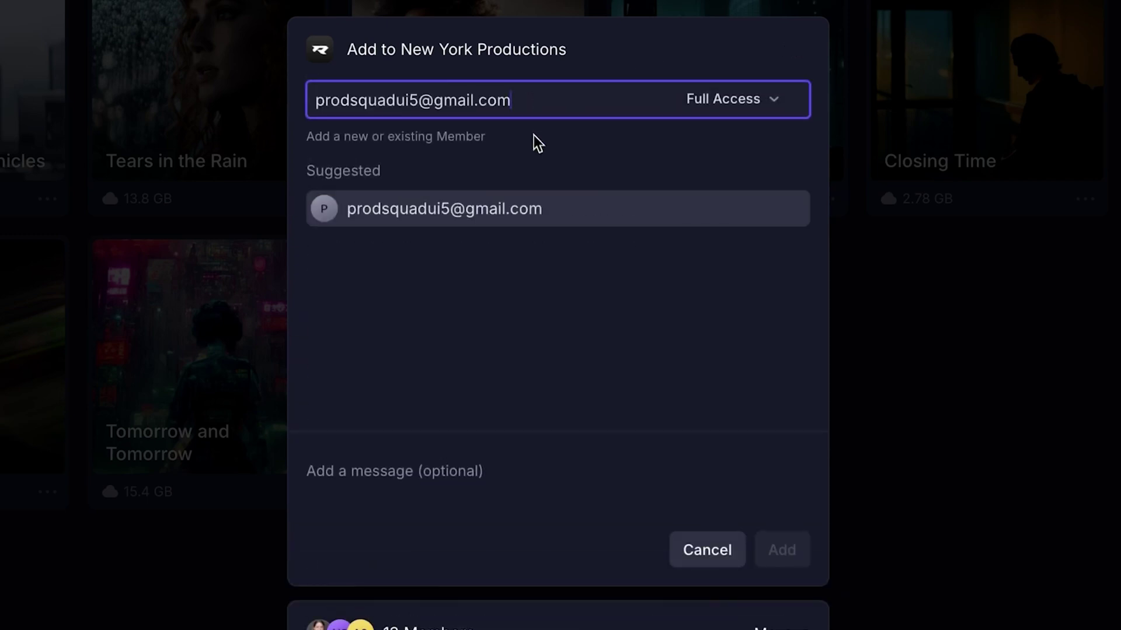
pyautogui.press('Return')
pyautogui.press('BackSpace')
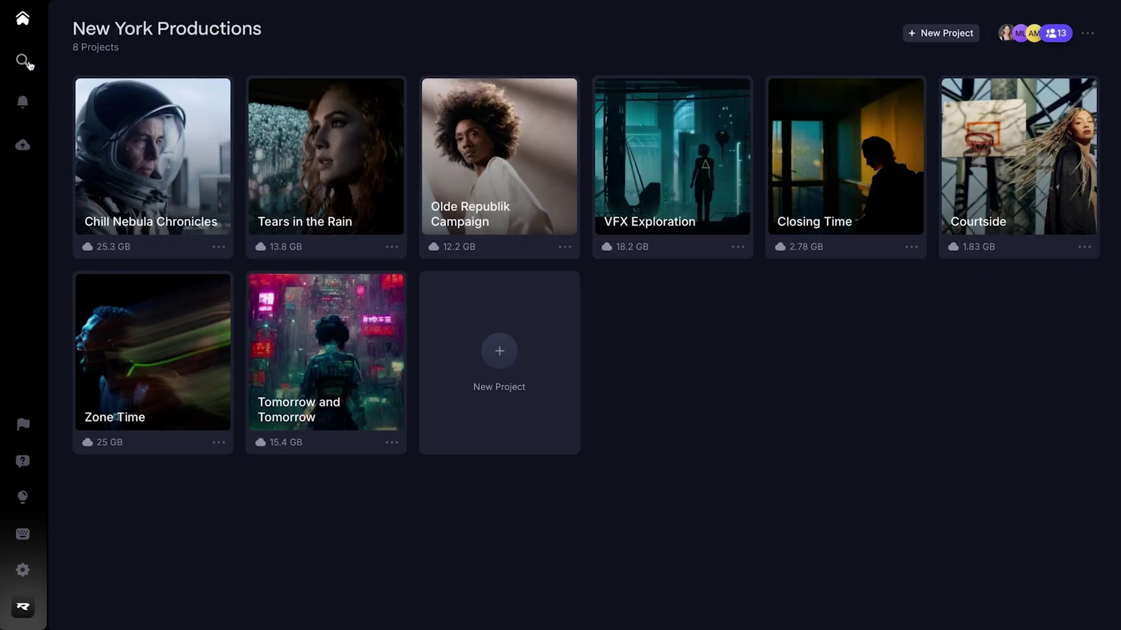
# Run an account-wide search for 'Tears' and open the Tears in the Rain project's assets
pyautogui.click(28, 63)
pyautogui.write('Tears')
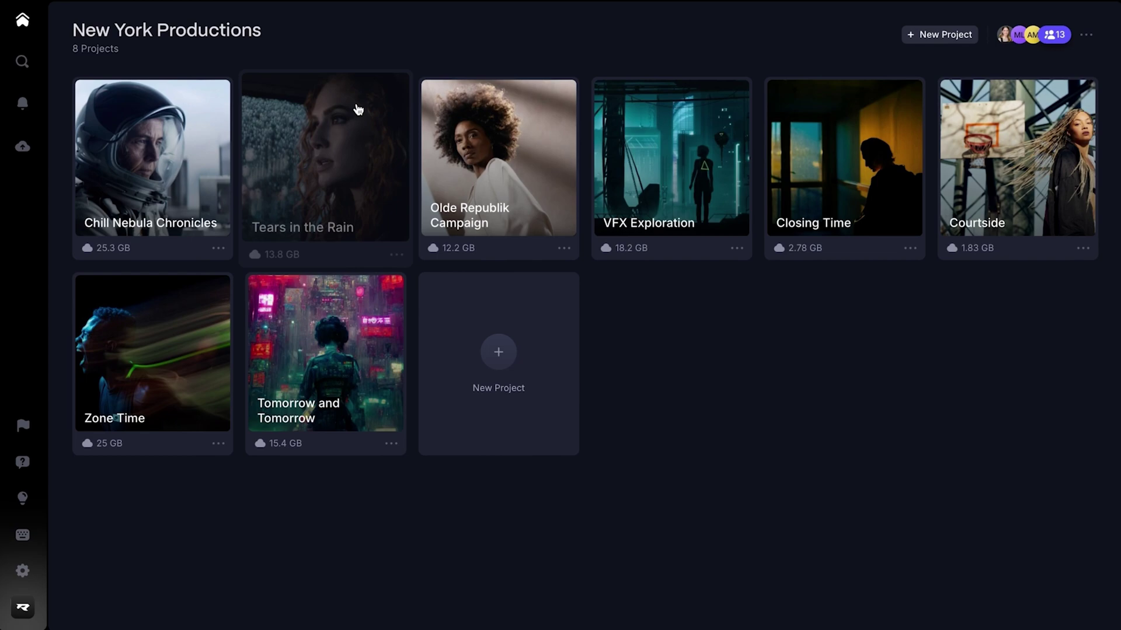
pyautogui.click(354, 108)
pyautogui.press('super+k')
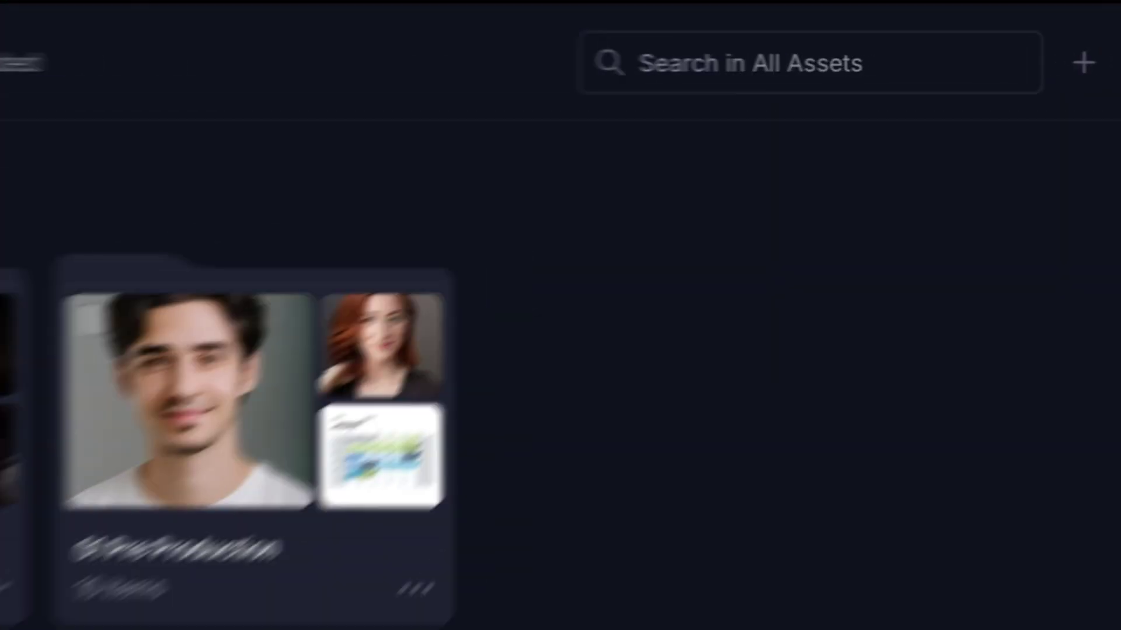
pyautogui.click(896, 63)
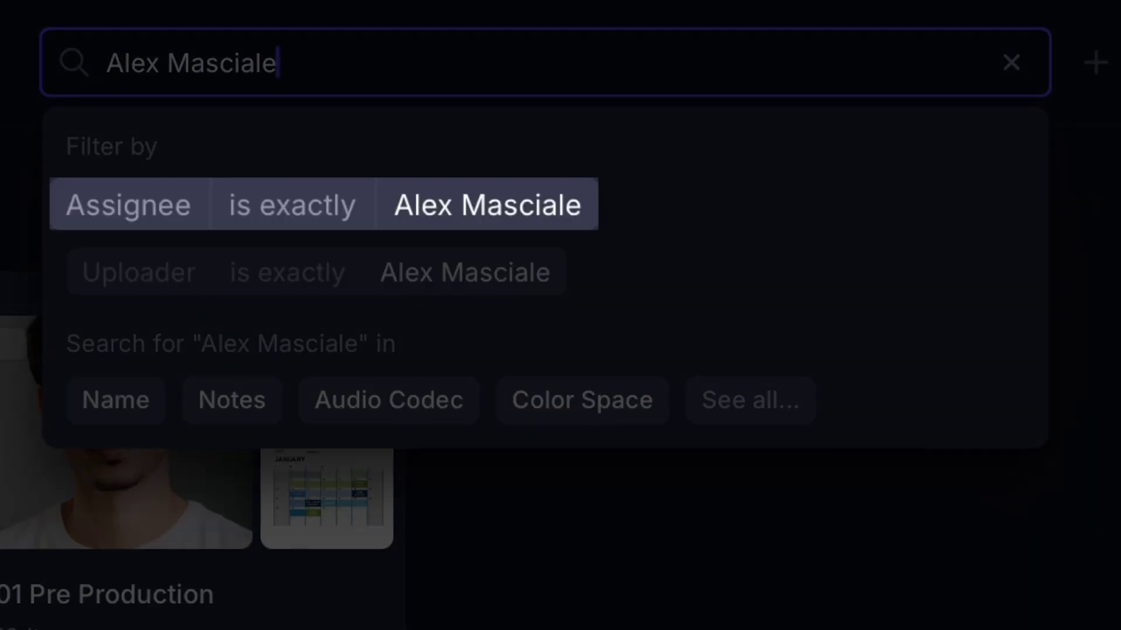
pyautogui.hotkey('ctrl', 'a')
pyautogui.write('Approved')
# Search for 'pdf', apply the Status is Needs Review filter, and save it as a collection
pyautogui.hotkey('ctrl', 'a')
pyautogui.write('pdf')
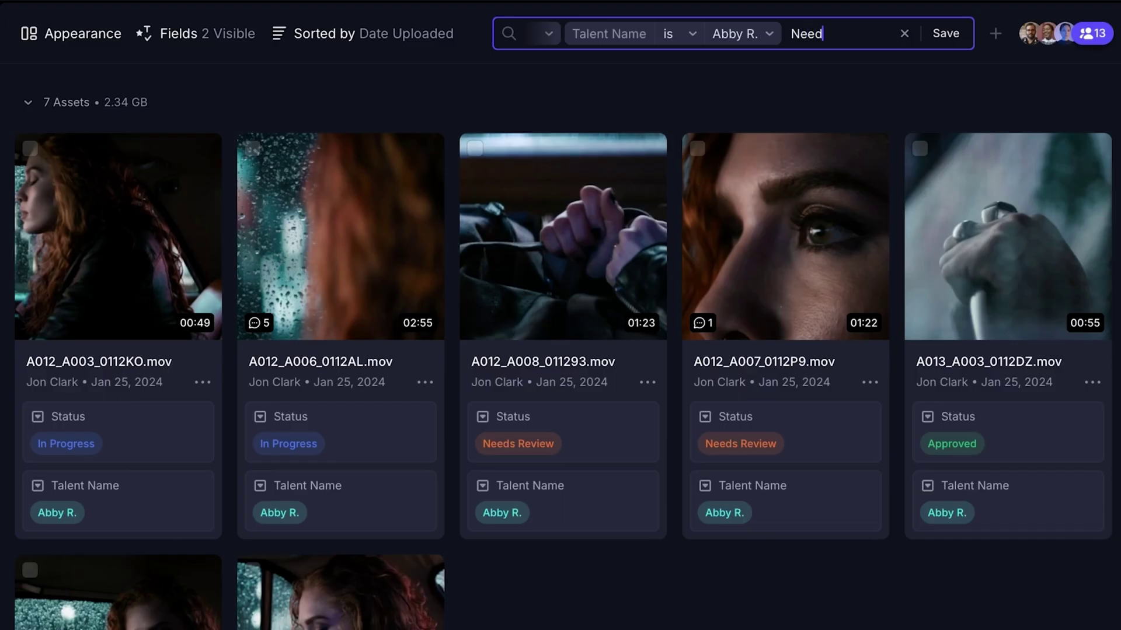
pyautogui.write('s')
pyautogui.click(671, 108)
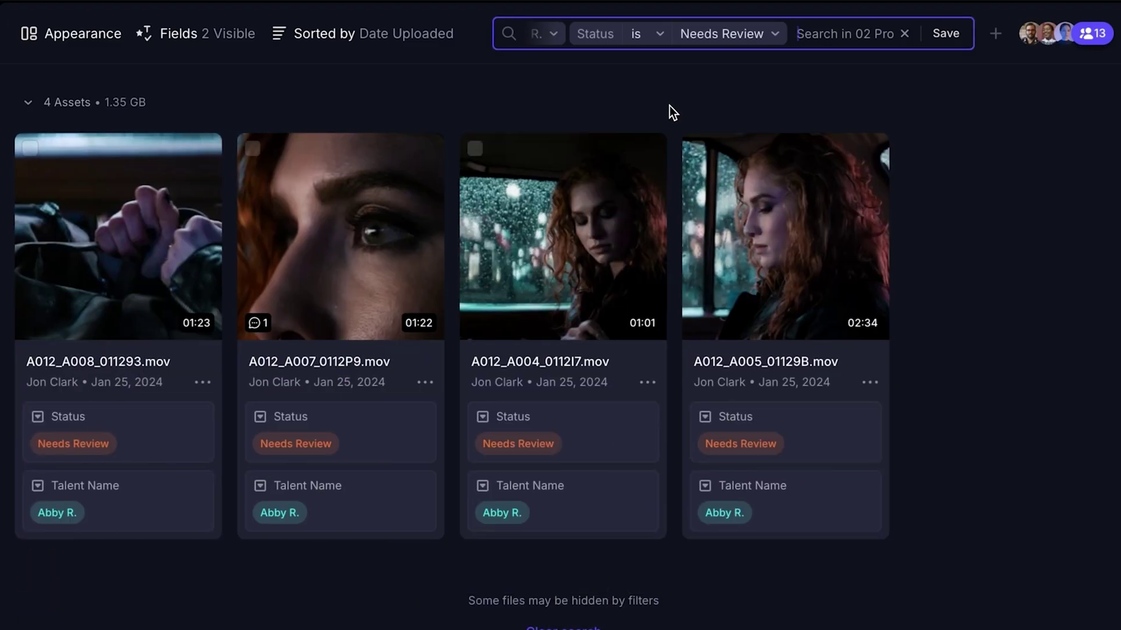
pyautogui.click(954, 42)
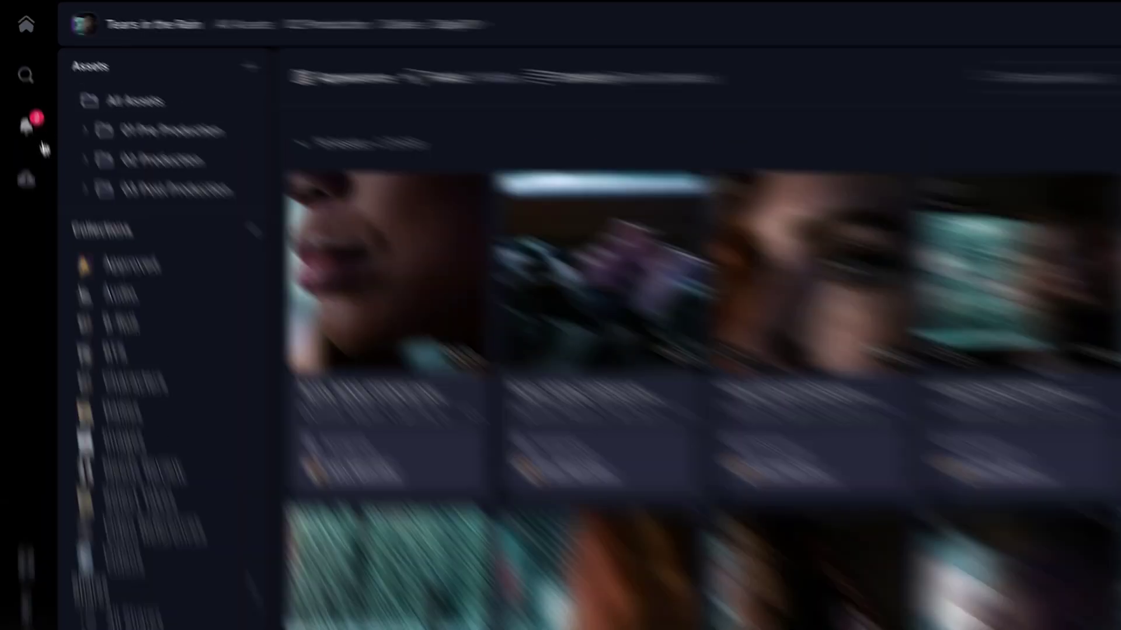
# Browse the notifications and open the commented Tears_in_the_Rain_Still_1632491.jpg still
pyautogui.click(28, 127)
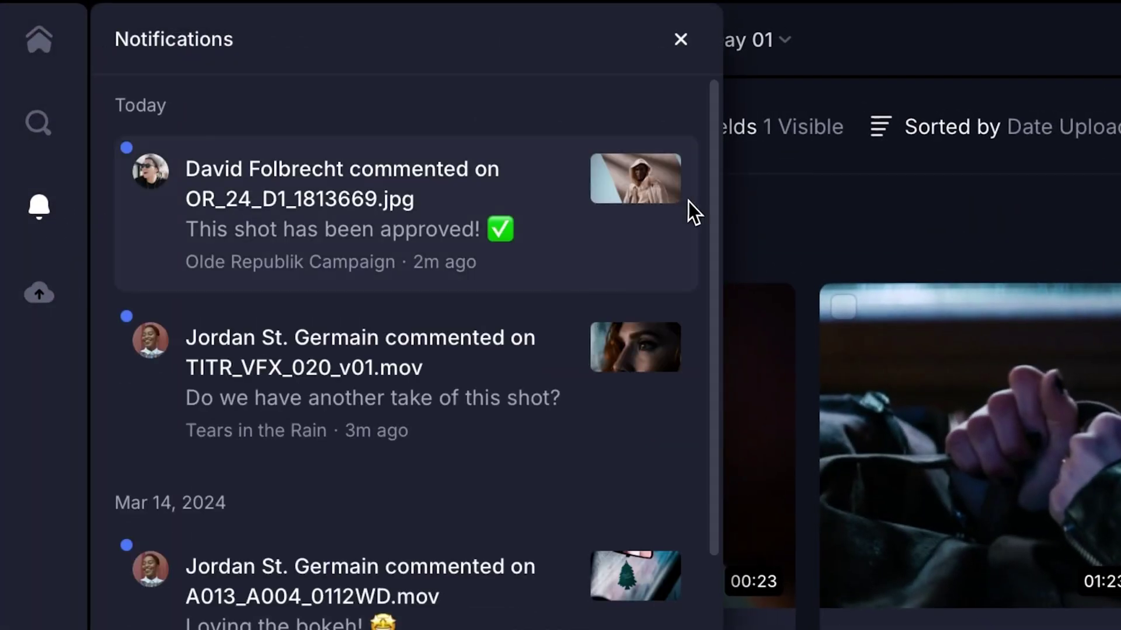
pyautogui.scroll(-2, 718, 243)
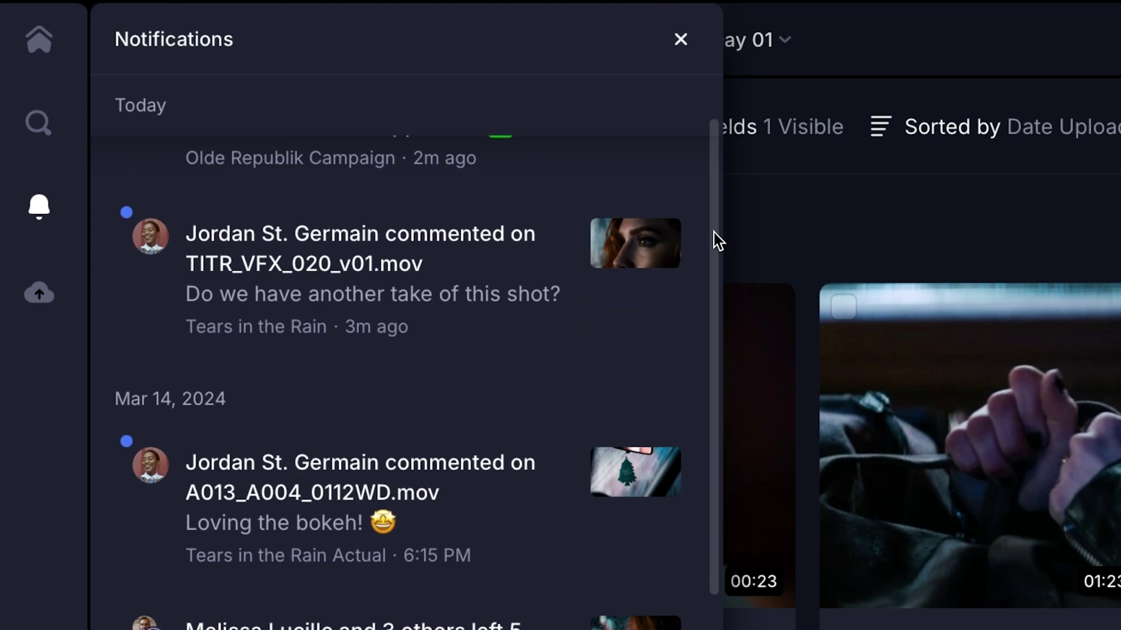
pyautogui.moveTo(718, 243); pyautogui.dragTo(720, 545)
pyautogui.click(645, 305)
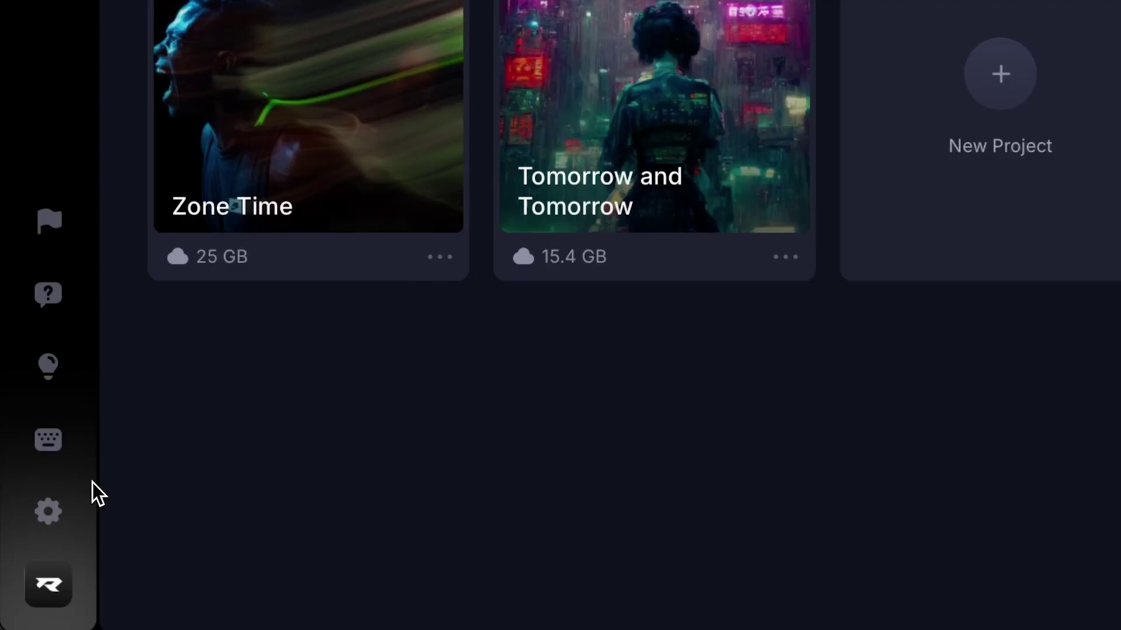
# In Profile and Settings > Notifications, uncheck Email and Mobile Push for General Comments
pyautogui.click(59, 512)
pyautogui.click(100, 516)
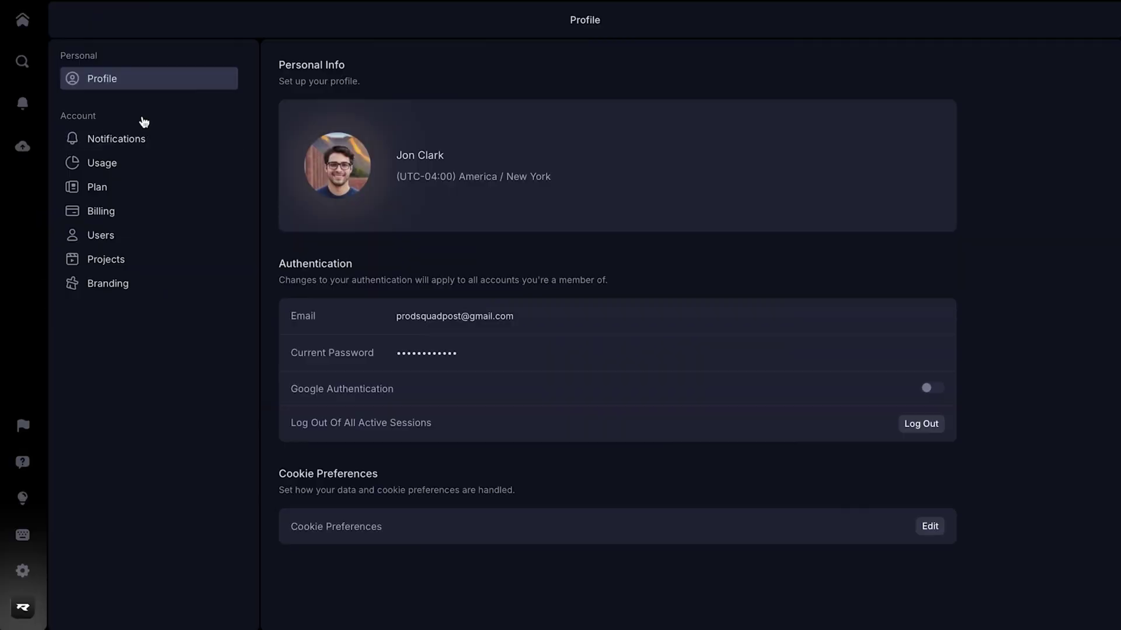
pyautogui.click(145, 146)
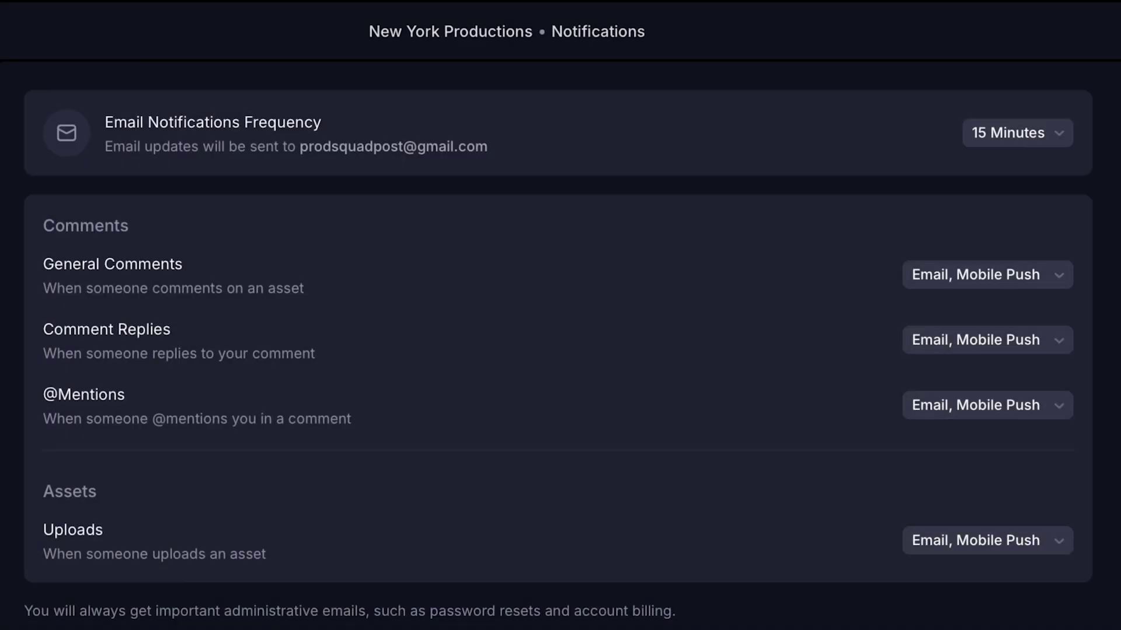
pyautogui.click(1060, 284)
pyautogui.click(1044, 362)
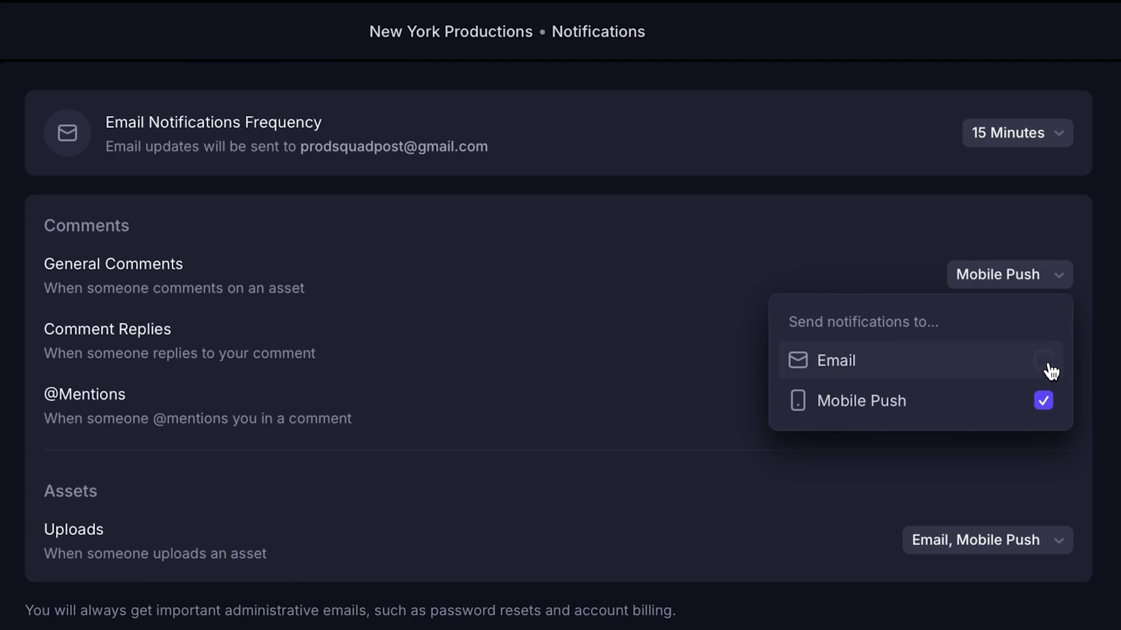
pyautogui.click(1045, 401)
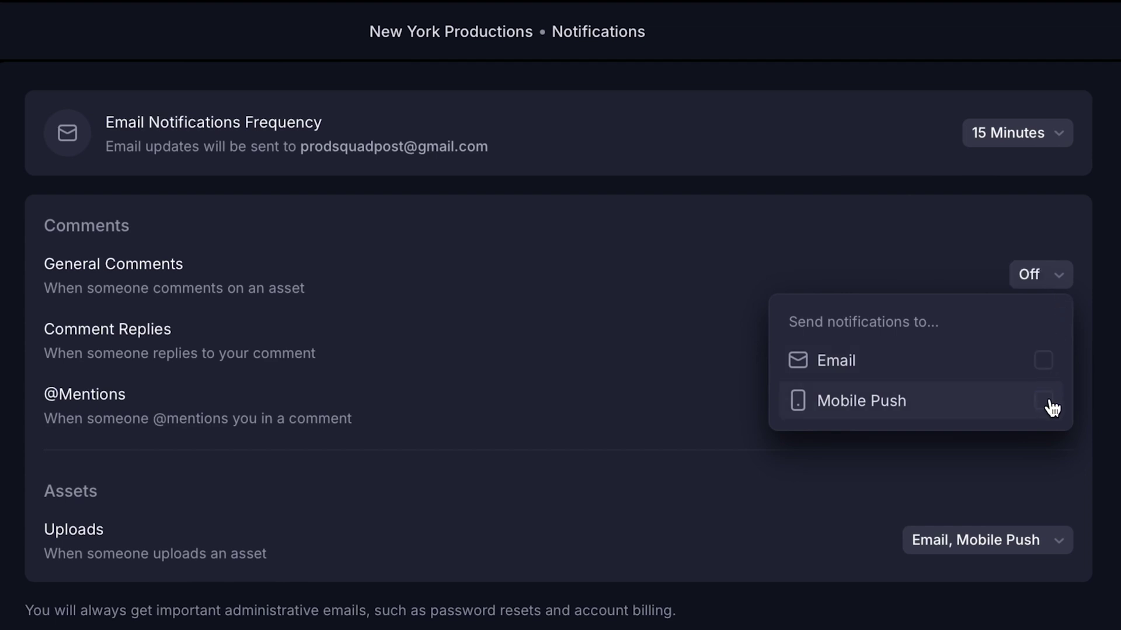
pyautogui.click(1055, 194)
pyautogui.click(1059, 143)
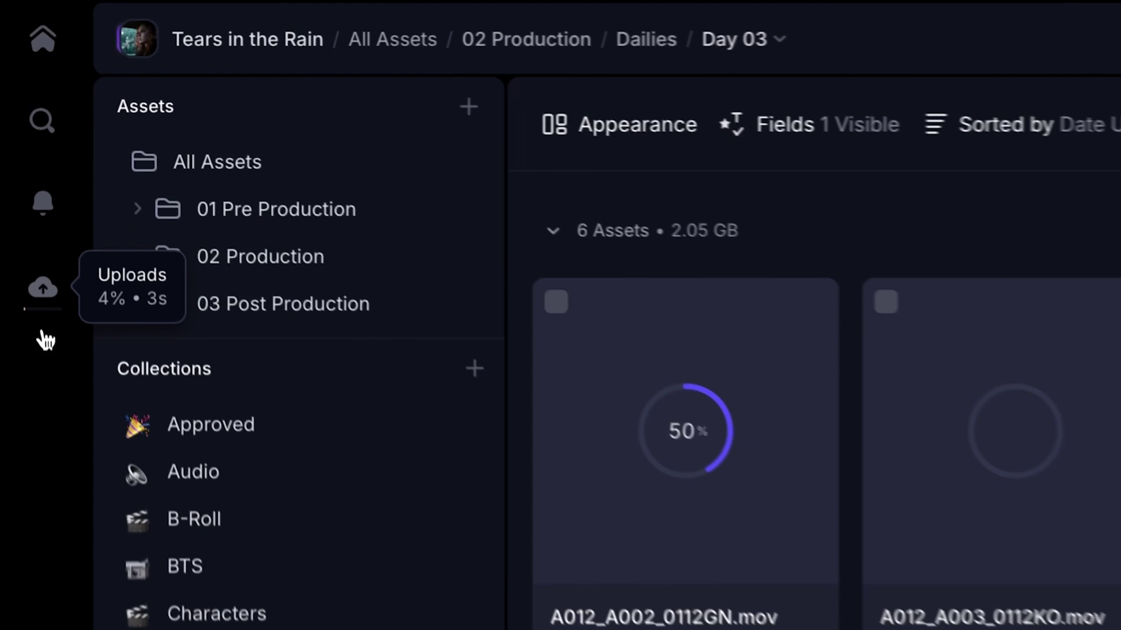
# Cancel the 6-item Day 03 upload and remove it from the Uploads list
pyautogui.click(23, 155)
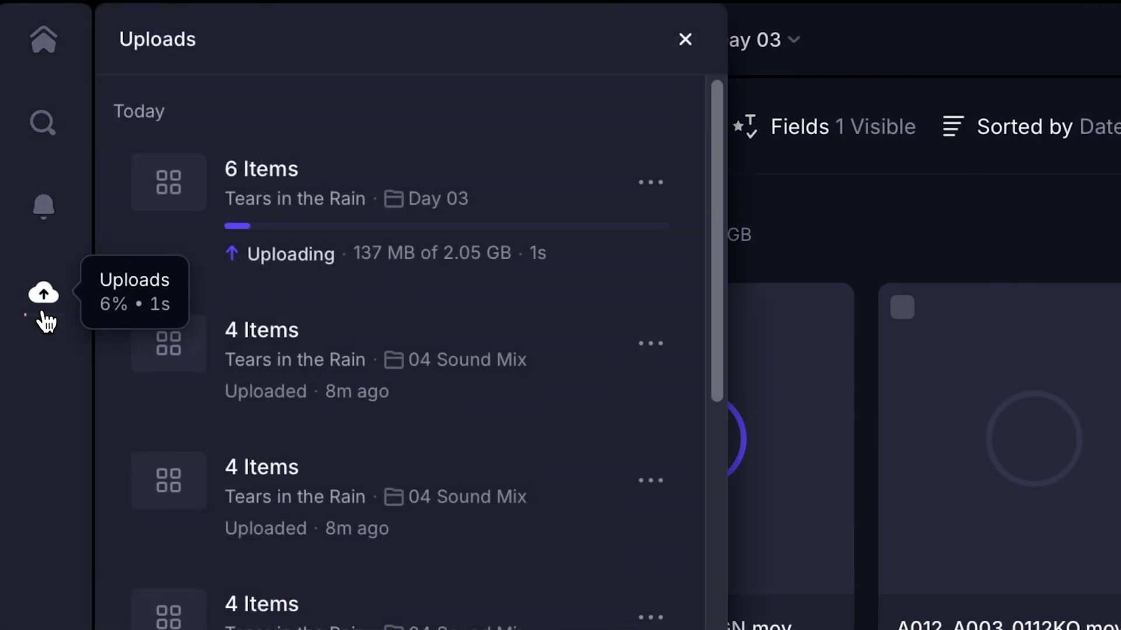
pyautogui.click(639, 195)
pyautogui.click(706, 288)
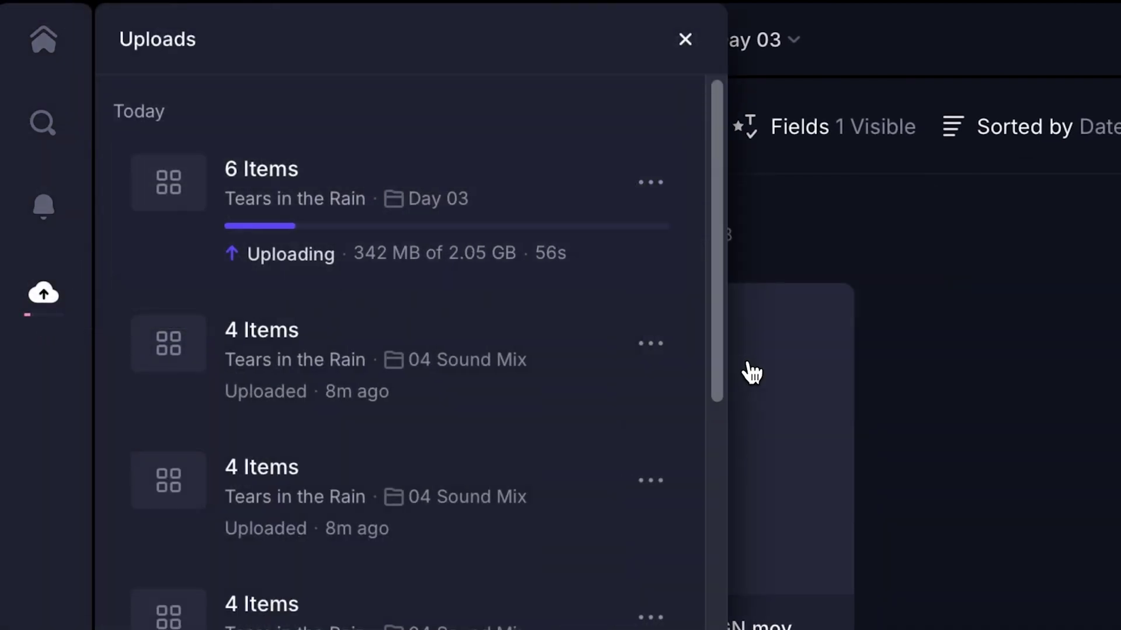
pyautogui.click(658, 195)
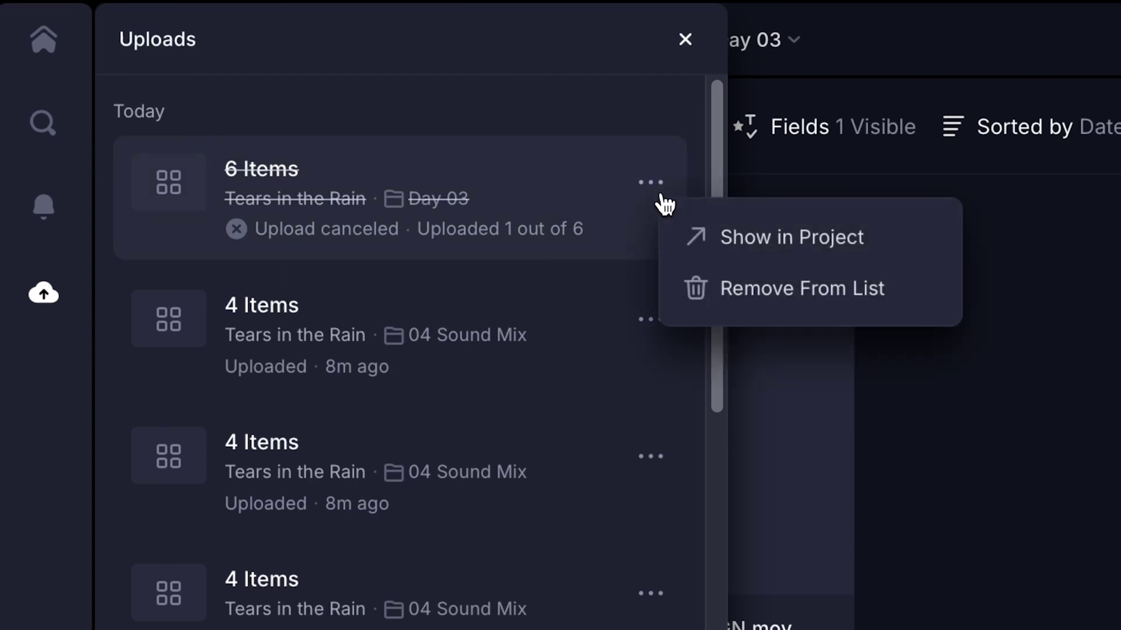
pyautogui.click(705, 278)
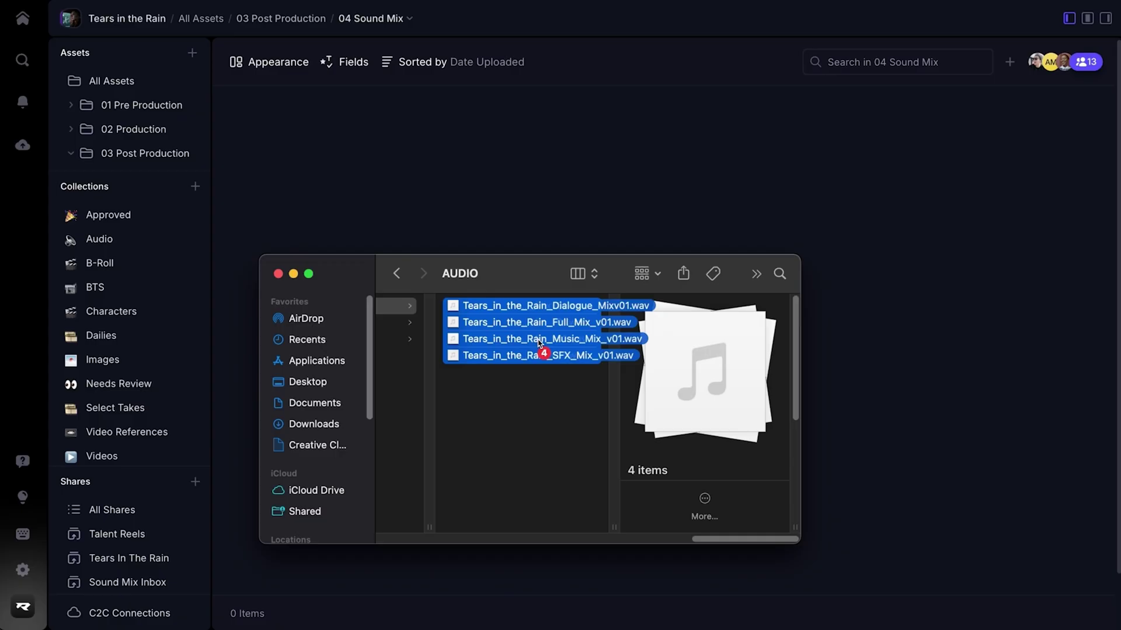
# Upload four sound mixes into 04 Sound Mix and pause the 5-item Day 03 upload
pyautogui.moveTo(543, 353); pyautogui.dragTo(540, 239)
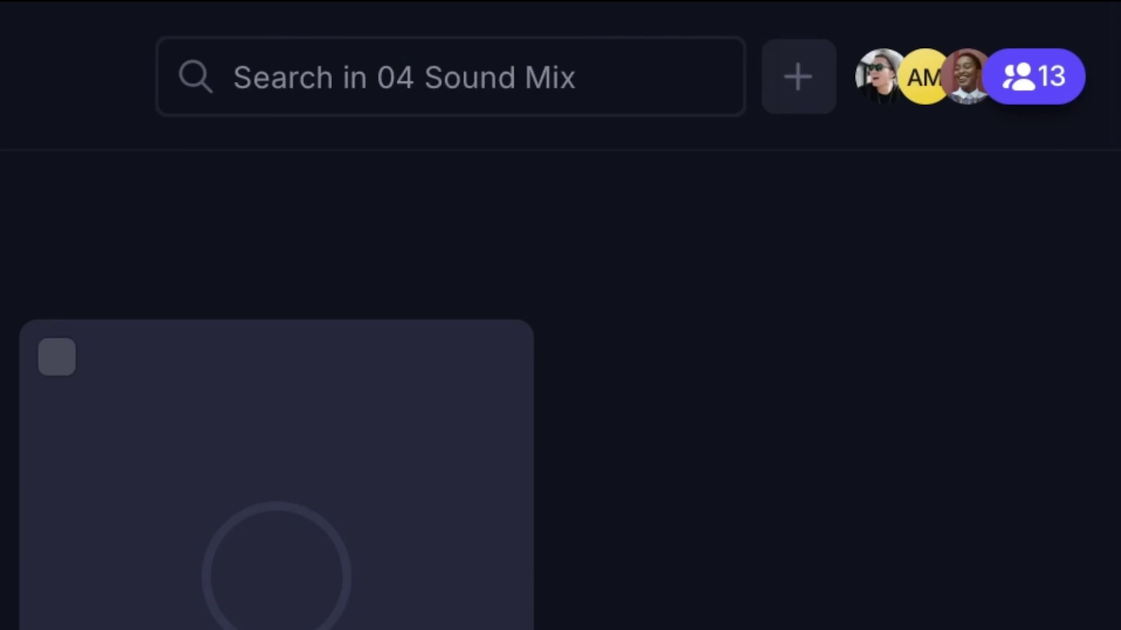
pyautogui.click(1012, 68)
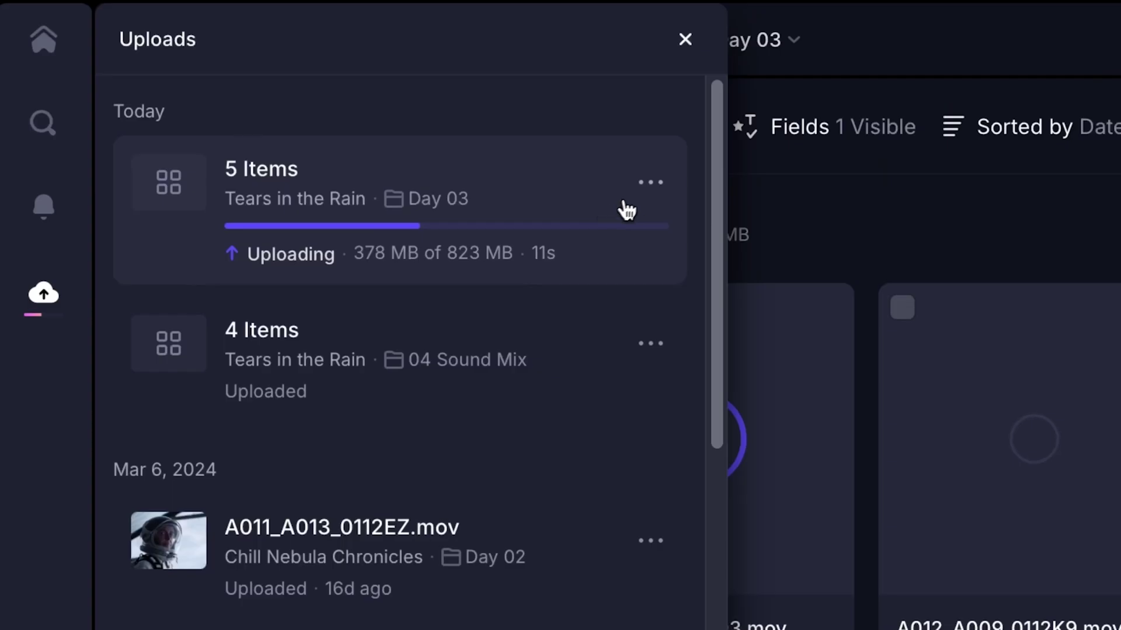
pyautogui.click(649, 184)
pyautogui.click(677, 230)
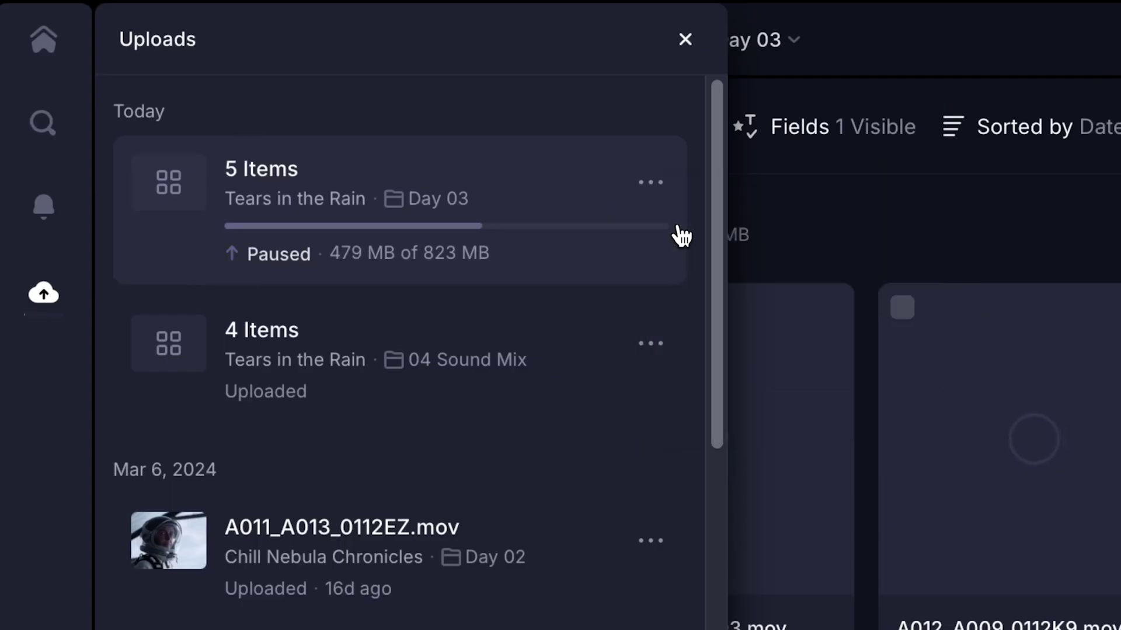
pyautogui.moveTo(717, 206); pyautogui.dragTo(706, 316)
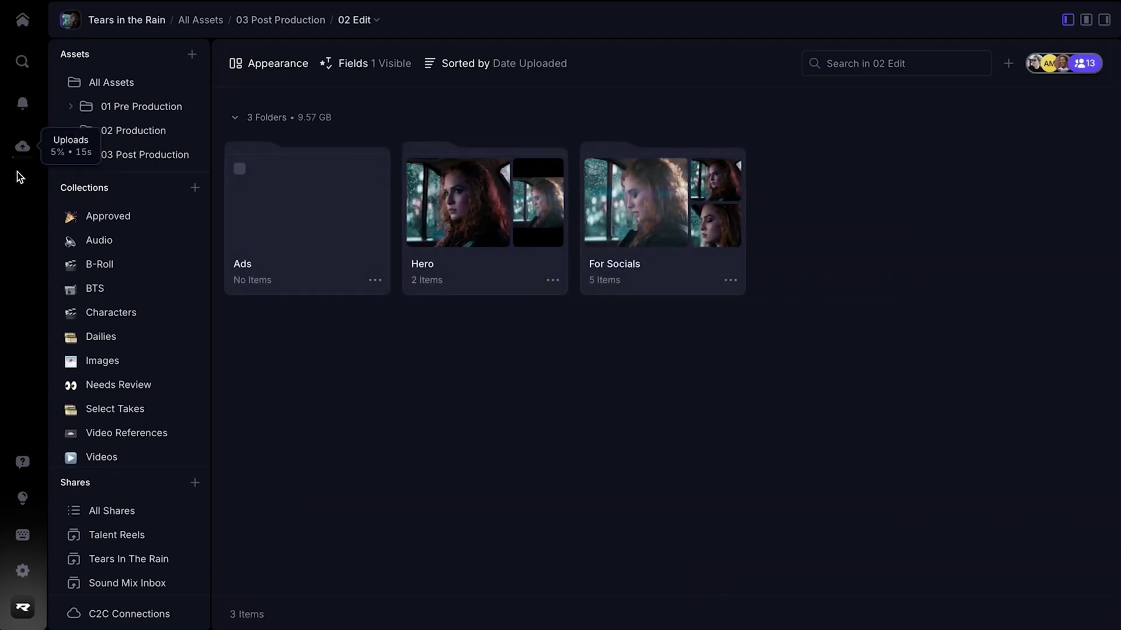
# Check the Ads folder upload progress, close the Uploads panel, and open the Ads folder
pyautogui.click(22, 150)
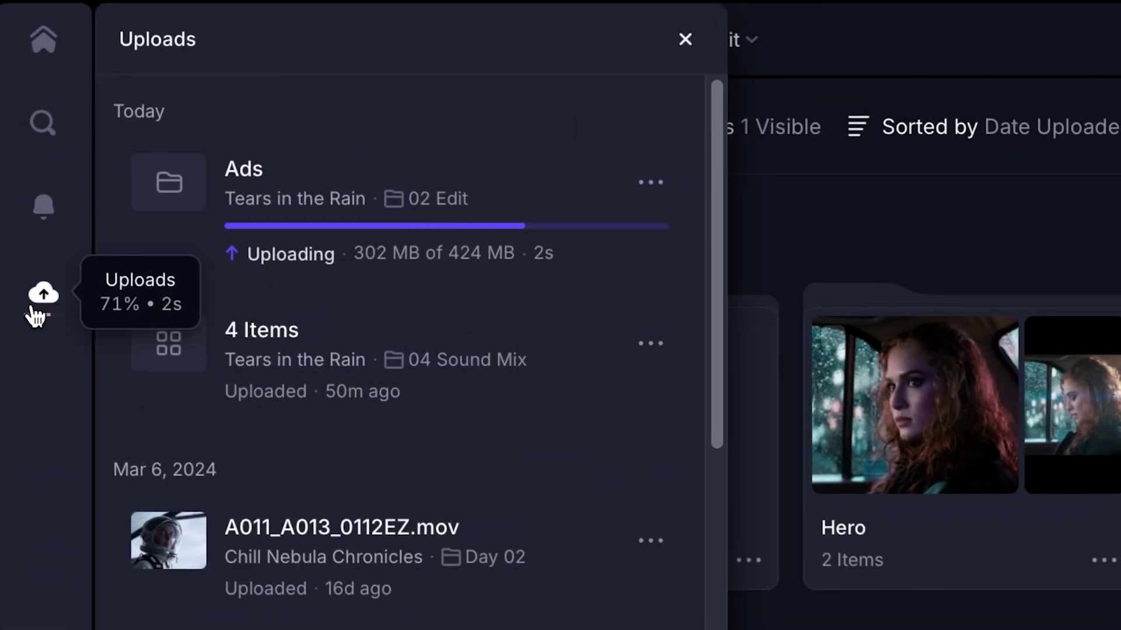
pyautogui.click(32, 307)
pyautogui.doubleClick(610, 388)
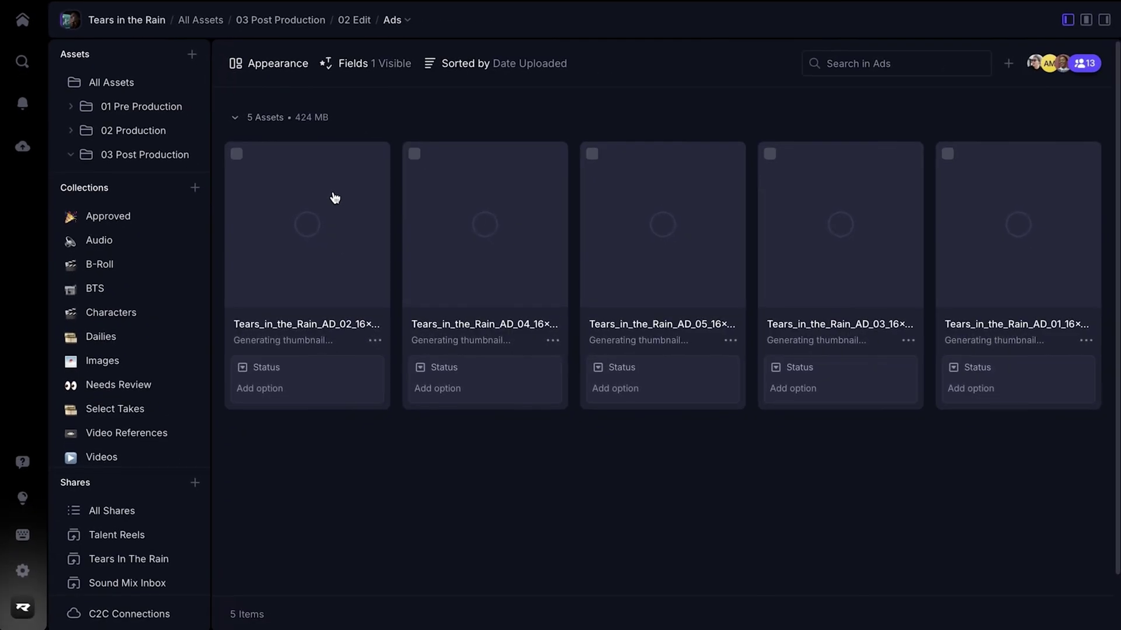
# Set the status of clips AD_02, AD_04, AD_05, AD_03 and AD_01 to Needs Review
pyautogui.click(310, 398)
pyautogui.click(303, 447)
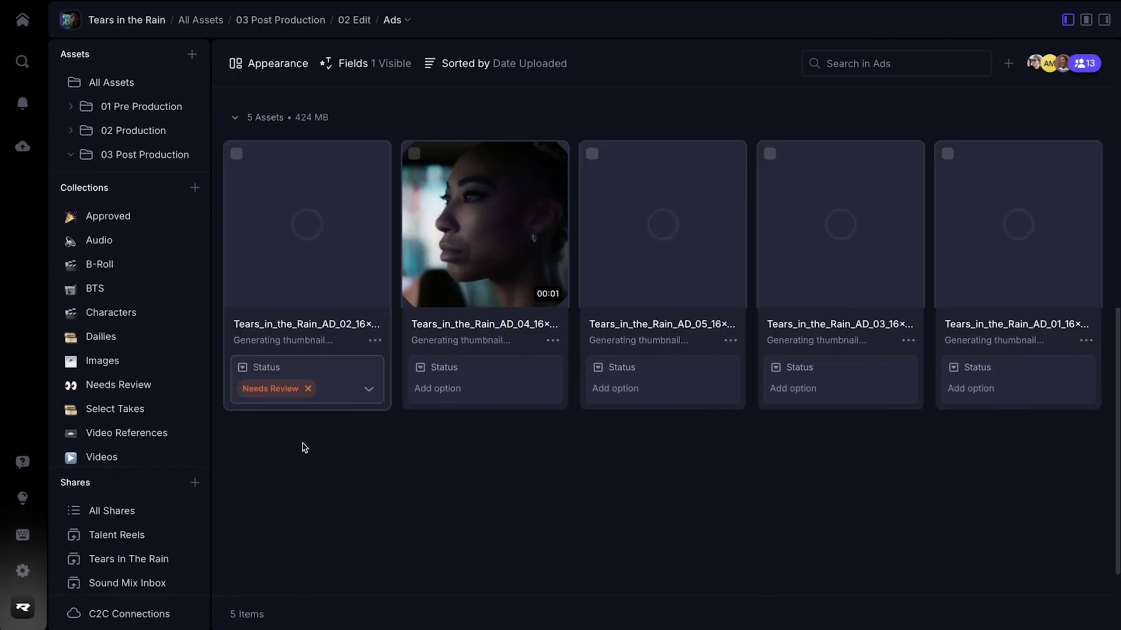
pyautogui.click(449, 390)
pyautogui.click(449, 451)
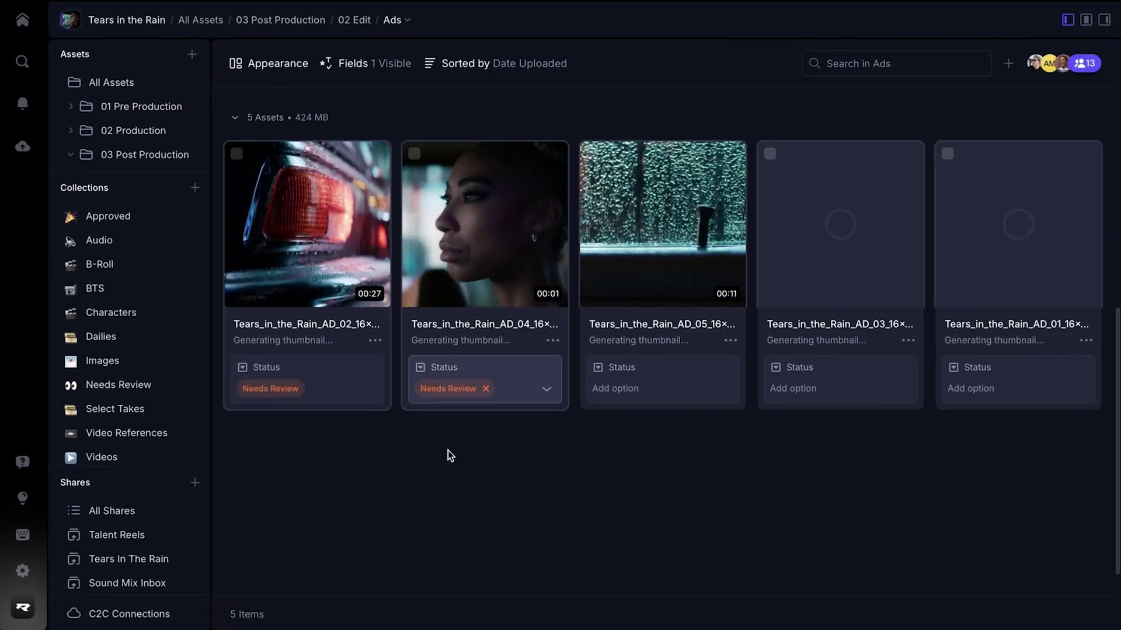
pyautogui.click(616, 390)
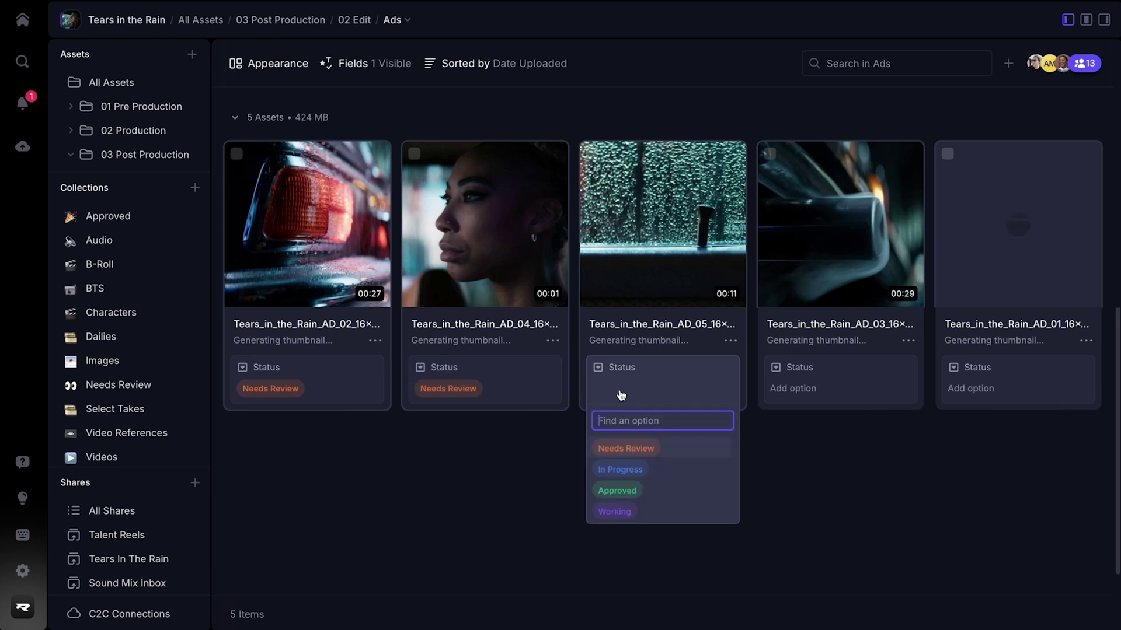
pyautogui.click(626, 447)
pyautogui.click(791, 390)
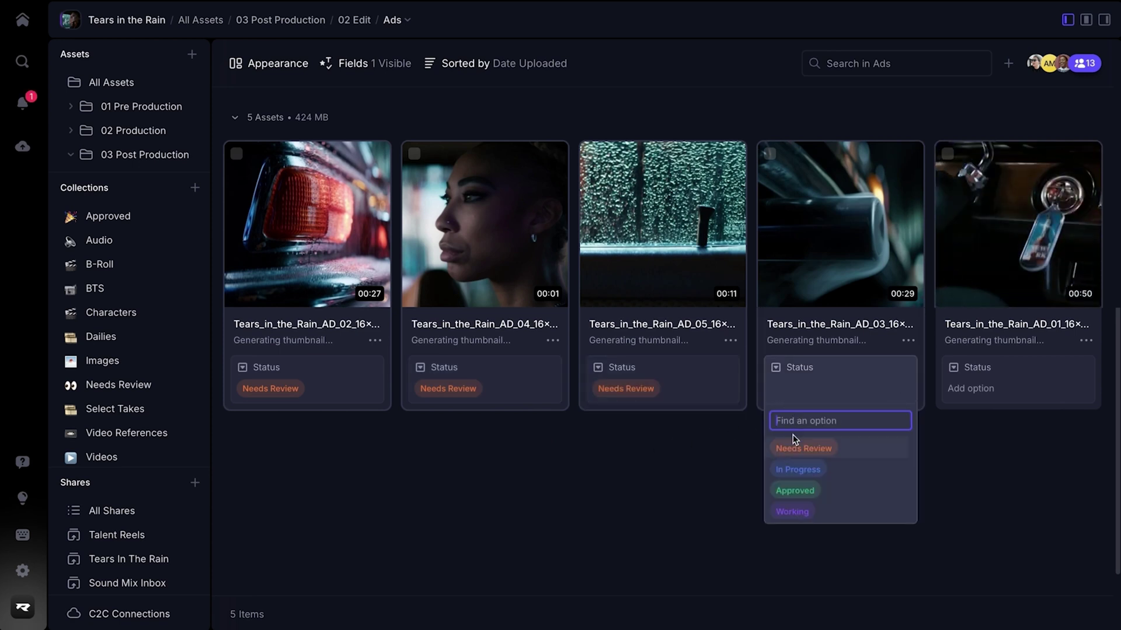
pyautogui.click(799, 447)
pyautogui.click(973, 391)
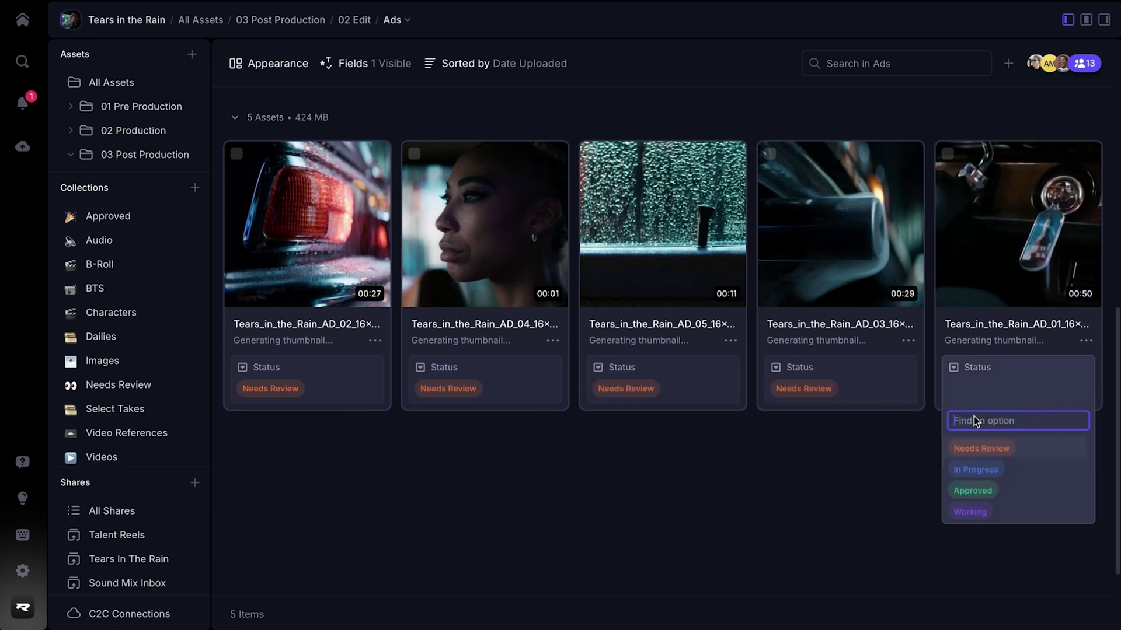